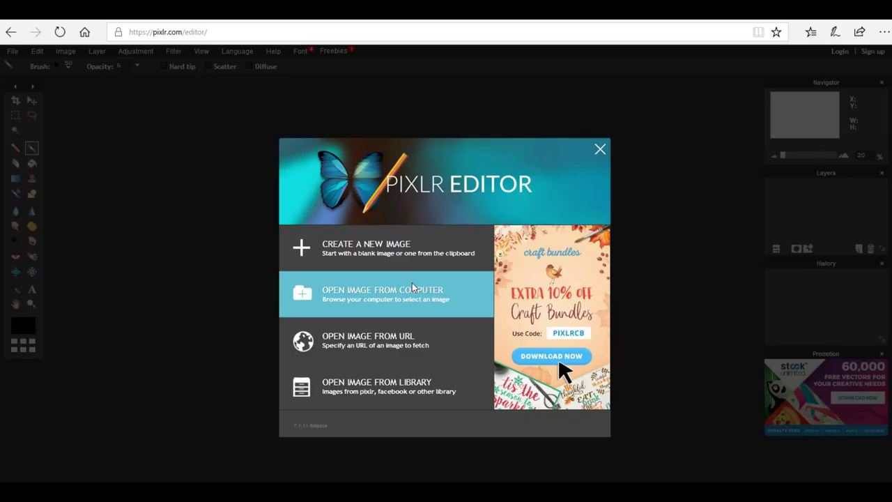
# - Abandon the editor's open-image dialog and go to the Pixlr home page at pixlr.com
pyautogui.click(406, 282)
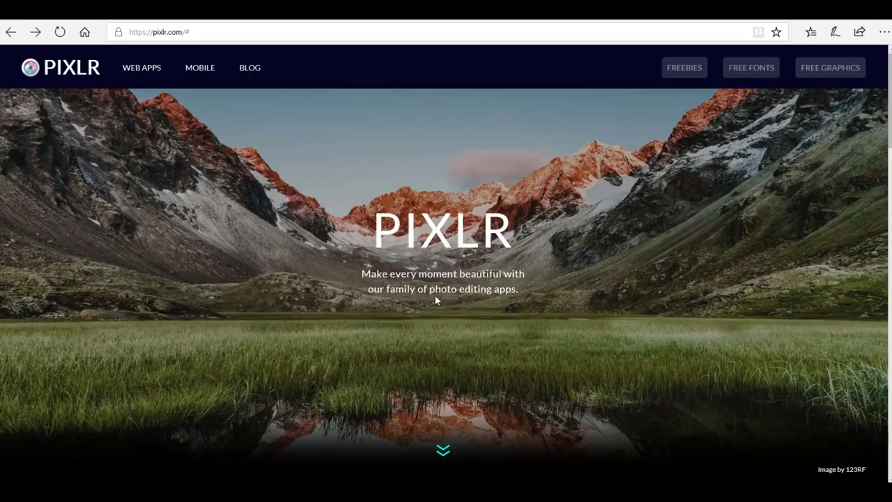
# - Launch the Pixlr Editor web app from its LAUNCH WEB APP button on pixlr.com
pyautogui.scroll(-3, 425, 268)
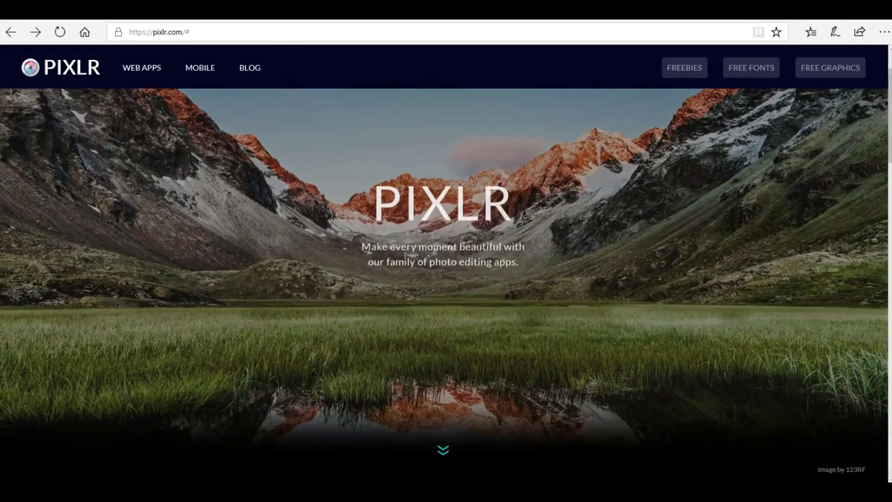
pyautogui.scroll(-5, 439, 274)
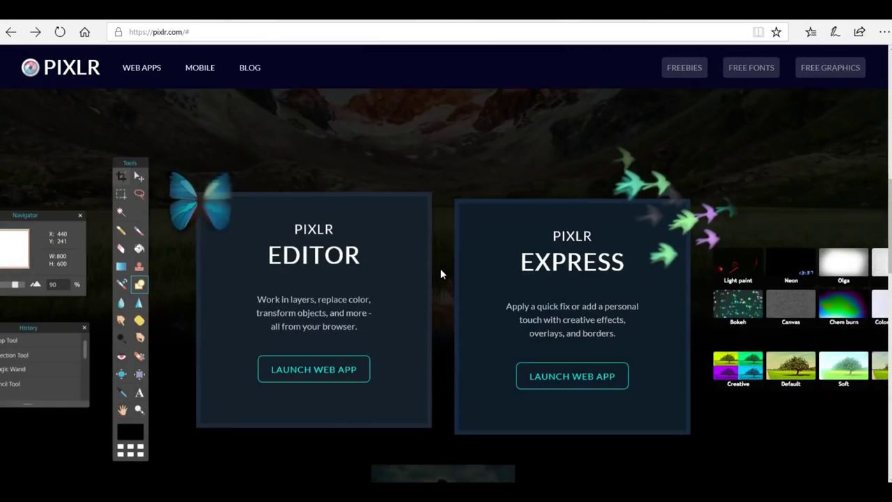
pyautogui.scroll(1, 410, 261)
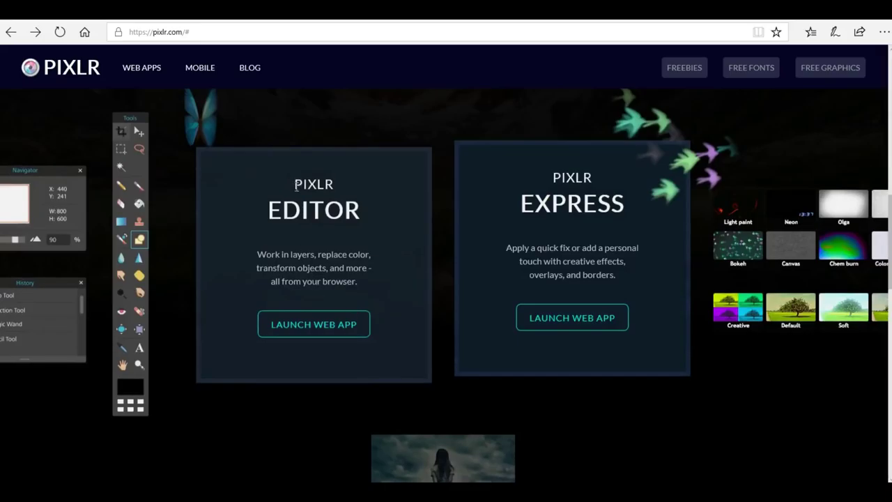
pyautogui.click(341, 332)
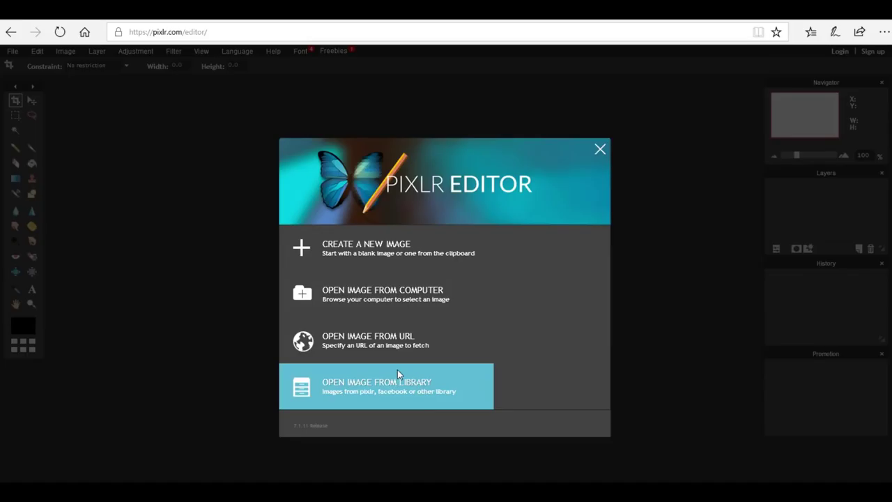
# - Open IMG_2322.JPG from the DOLL PICS folder on the computer
pyautogui.click(409, 300)
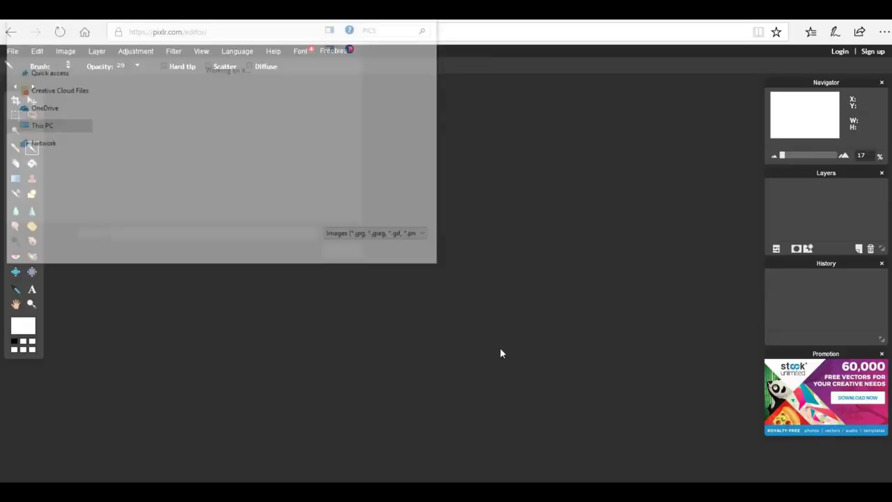
pyautogui.scroll(-15, 303, 138)
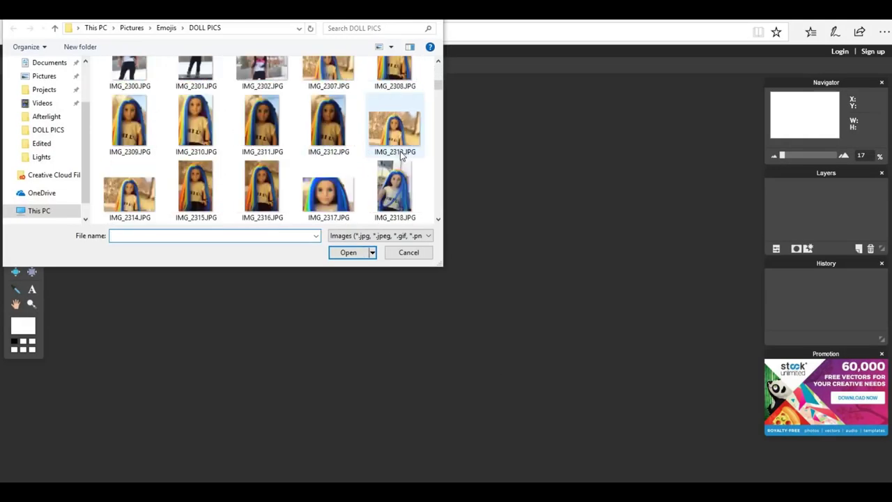
pyautogui.scroll(-1, 278, 126)
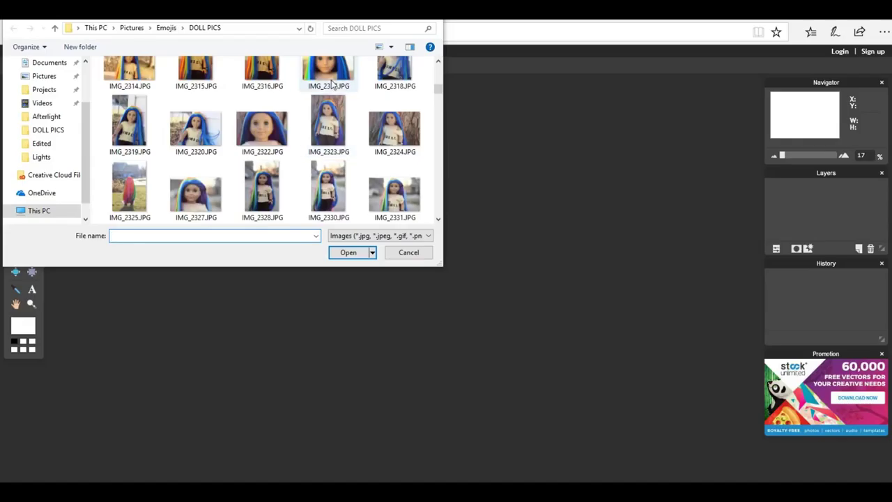
pyautogui.doubleClick(277, 121)
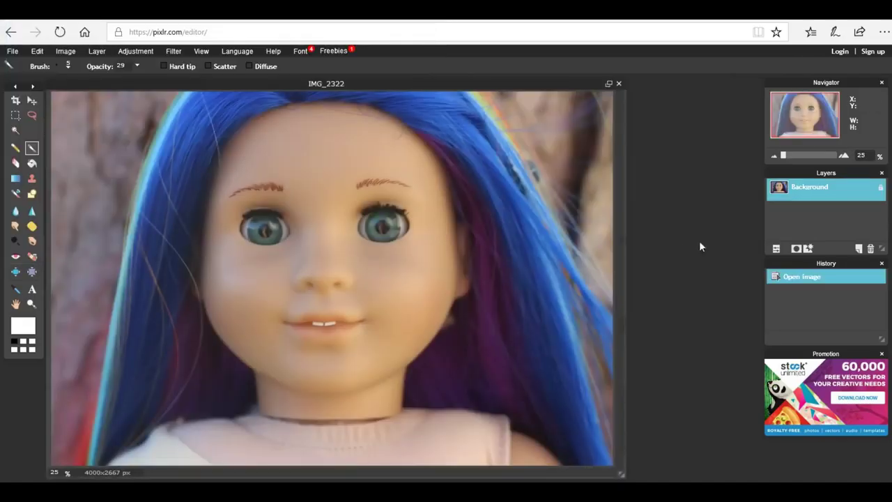
# - Select the Dodge tool with the large 200 soft brush preset
pyautogui.click(16, 241)
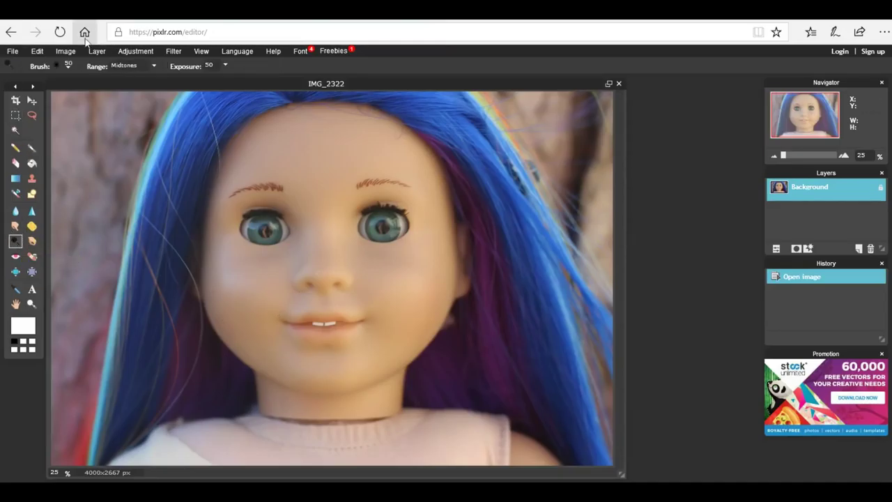
pyautogui.click(63, 66)
pyautogui.click(237, 118)
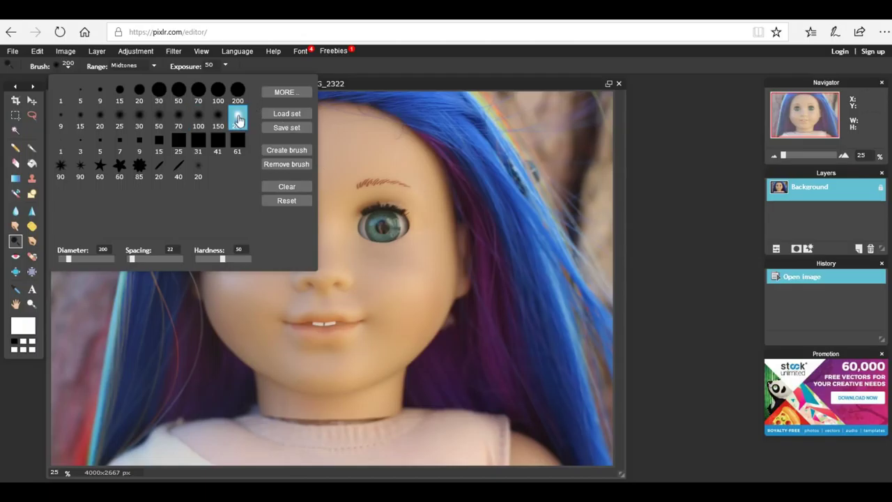
pyautogui.click(411, 92)
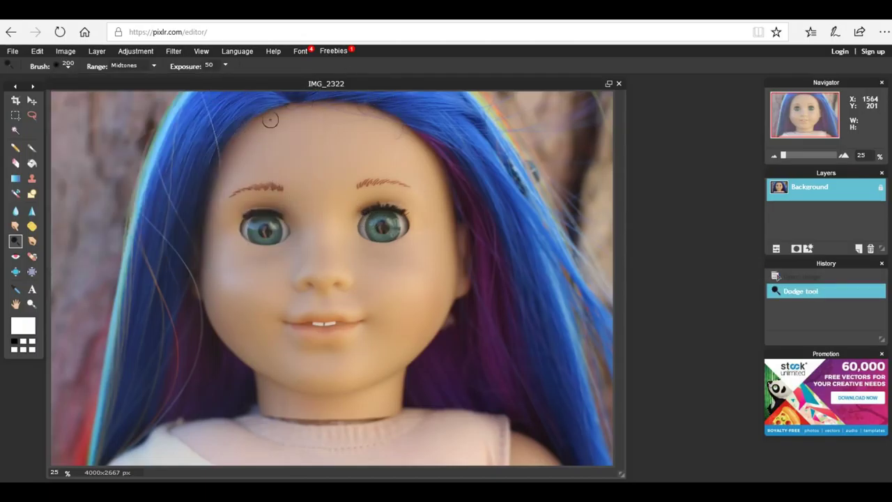
# - Dodge both eyes repeatedly: three passes on the left eye, two on the right
pyautogui.moveTo(266, 223)
pyautogui.mouseDown()
pyautogui.moveTo(262, 230)
pyautogui.moveTo(273, 223)
pyautogui.moveTo(267, 234)
pyautogui.moveTo(250, 226)
pyautogui.moveTo(272, 227)
pyautogui.mouseUp()
pyautogui.moveTo(364, 223)
pyautogui.mouseDown()
pyautogui.moveTo(387, 233)
pyautogui.moveTo(378, 231)
pyautogui.moveTo(390, 223)
pyautogui.moveTo(366, 217)
pyautogui.moveTo(396, 235)
pyautogui.moveTo(382, 221)
pyautogui.mouseUp()
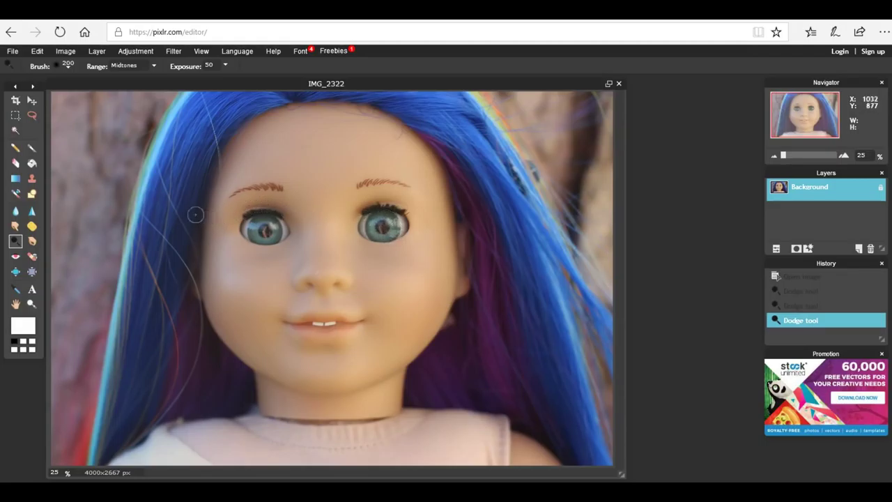
pyautogui.moveTo(248, 220)
pyautogui.mouseDown()
pyautogui.moveTo(258, 241)
pyautogui.moveTo(259, 230)
pyautogui.moveTo(276, 231)
pyautogui.moveTo(268, 222)
pyautogui.moveTo(280, 235)
pyautogui.mouseUp()
pyautogui.moveTo(357, 224)
pyautogui.mouseDown()
pyautogui.moveTo(389, 226)
pyautogui.moveTo(378, 235)
pyautogui.moveTo(387, 236)
pyautogui.moveTo(376, 232)
pyautogui.moveTo(389, 226)
pyautogui.mouseUp()
pyautogui.moveTo(289, 232)
pyautogui.mouseDown()
pyautogui.moveTo(265, 223)
pyautogui.moveTo(272, 237)
pyautogui.moveTo(278, 230)
pyautogui.moveTo(258, 233)
pyautogui.mouseUp()
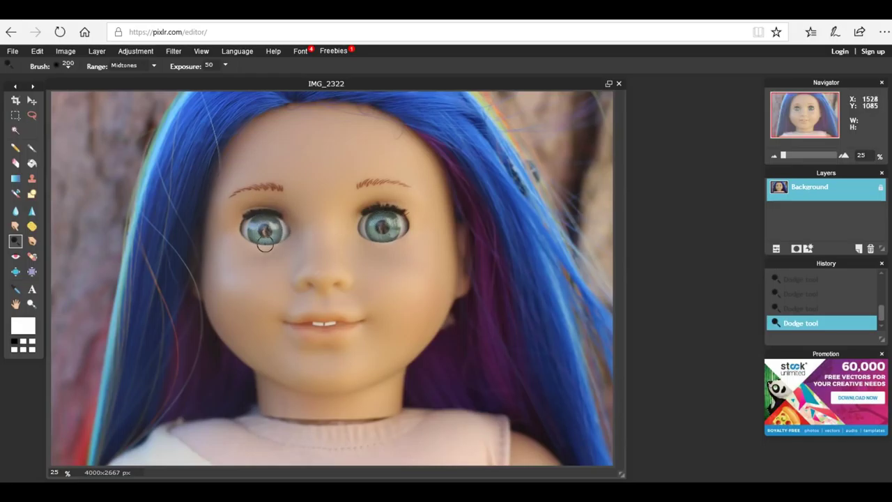
pyautogui.scroll(-2, 383, 247)
pyautogui.scroll(2, 409, 263)
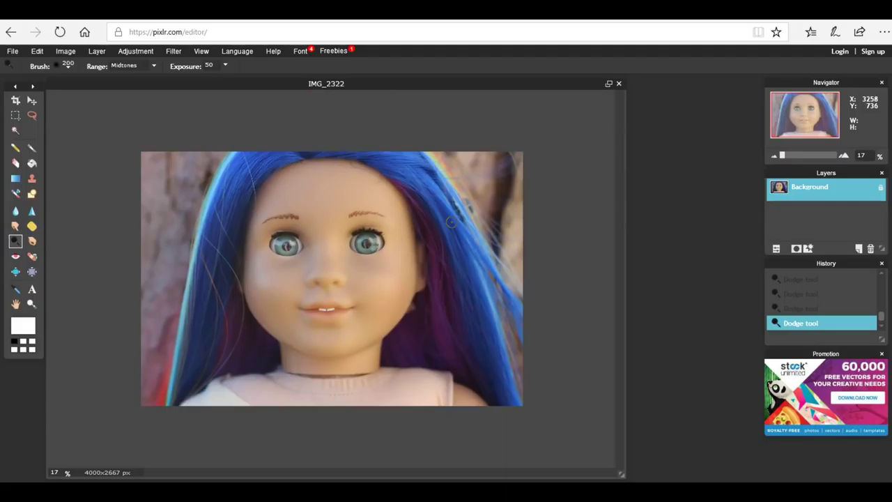
# - Undo the latest dodge strokes with Ctrl+Z
pyautogui.hotkey('ctrl', 'z')
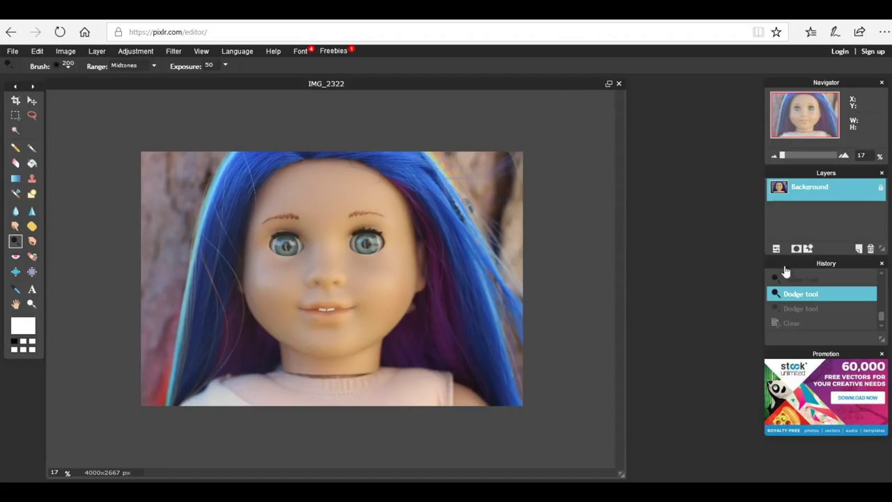
# - Switch the brush to the small 20 soft preset with spacing 2
pyautogui.click(33, 241)
pyautogui.click(68, 64)
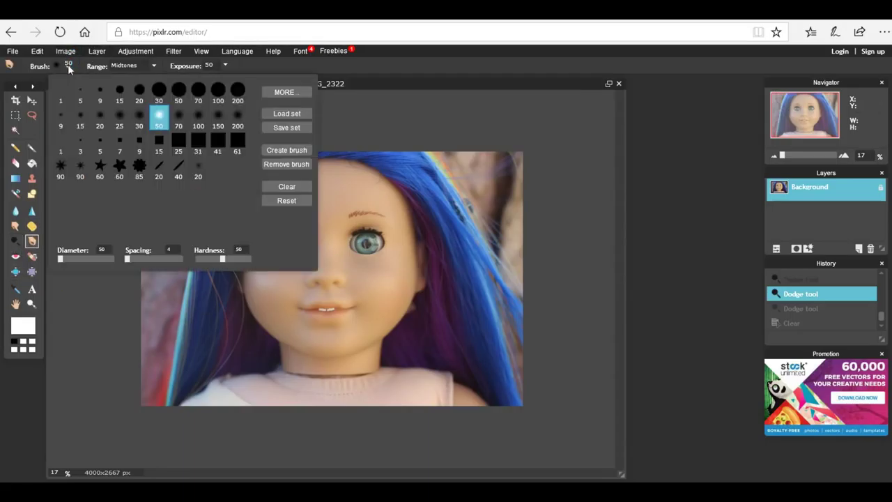
pyautogui.click(98, 122)
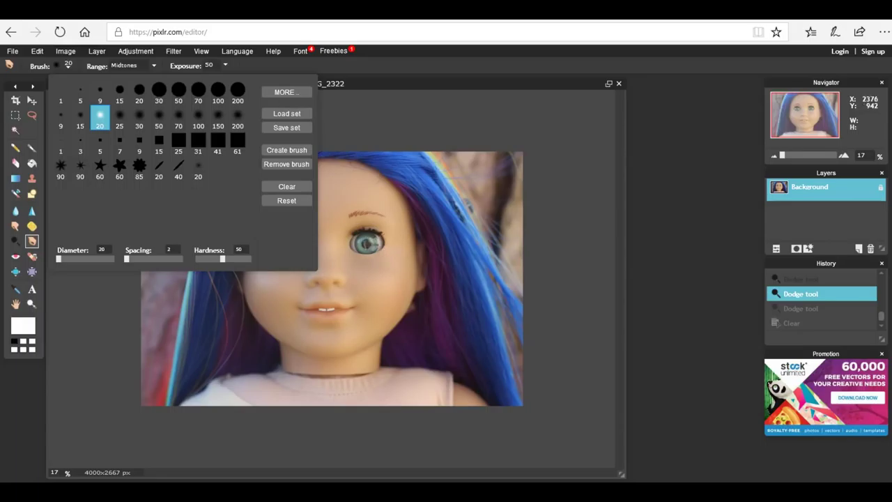
pyautogui.scroll(6, 370, 241)
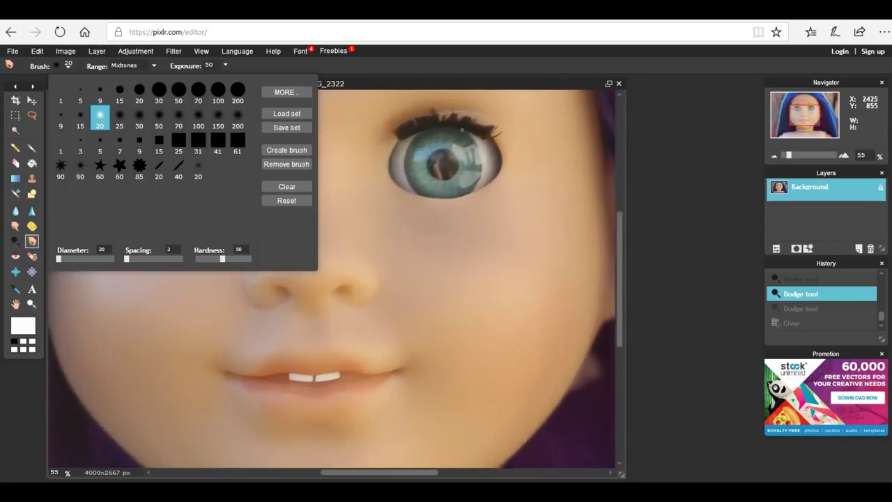
pyautogui.scroll(1, 312, 279)
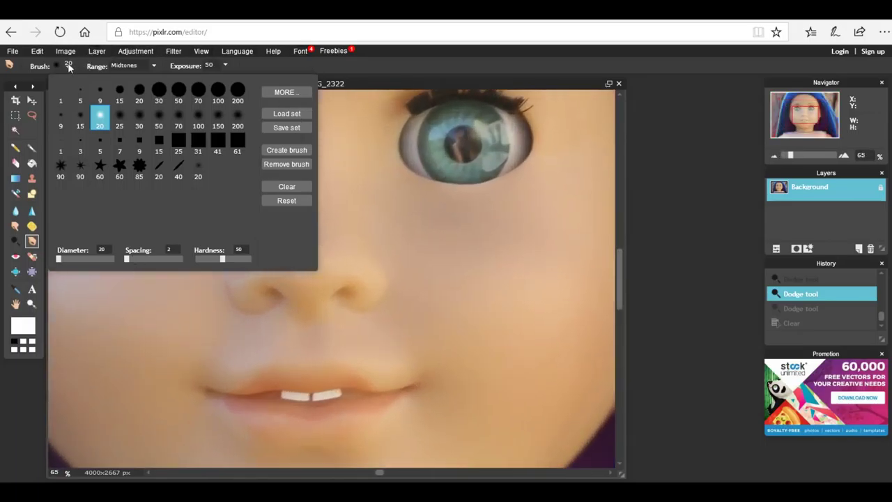
pyautogui.click(503, 72)
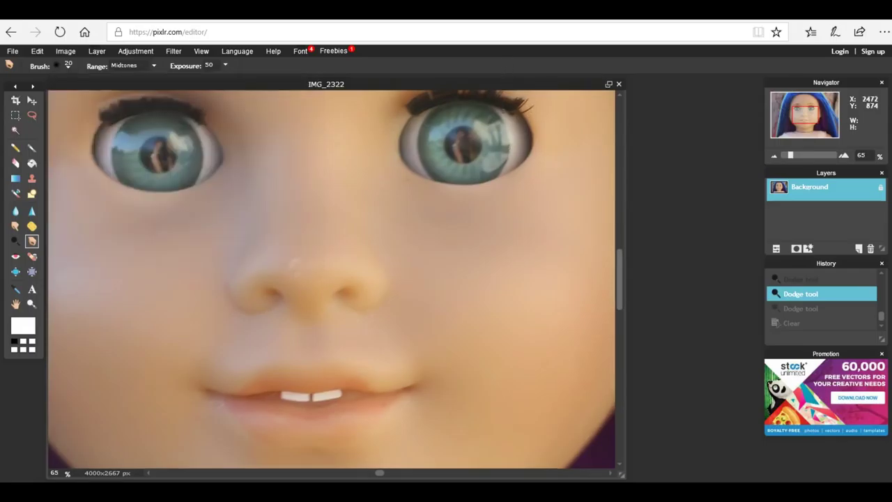
# - Zoom to 100% on the doll's left eye using the Hand tool
pyautogui.click(15, 304)
pyautogui.scroll(-2, 305, 167)
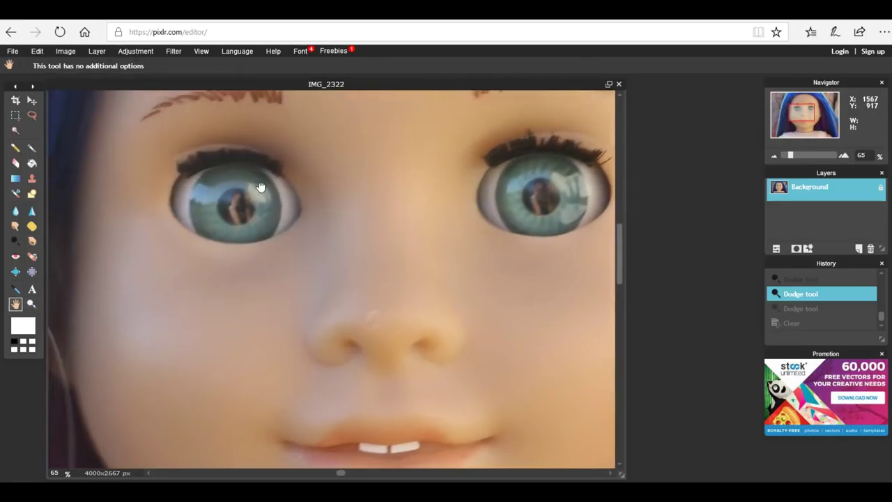
pyautogui.scroll(5, 216, 200)
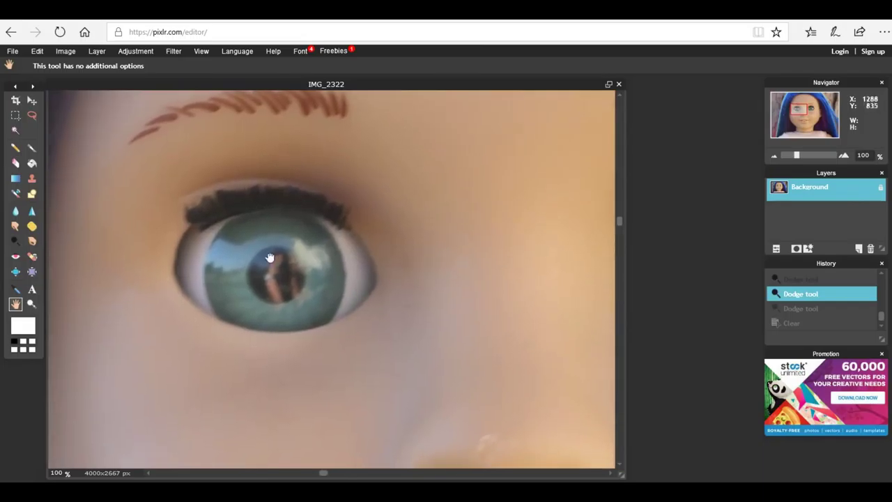
# - Burn the first iris's top, right and bottom rim with a size-30 brush
pyautogui.click(32, 241)
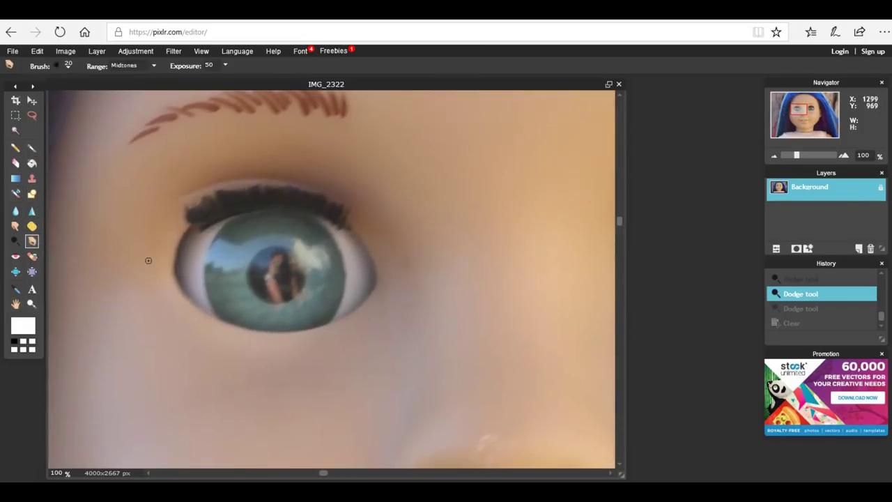
pyautogui.click(69, 65)
pyautogui.click(145, 121)
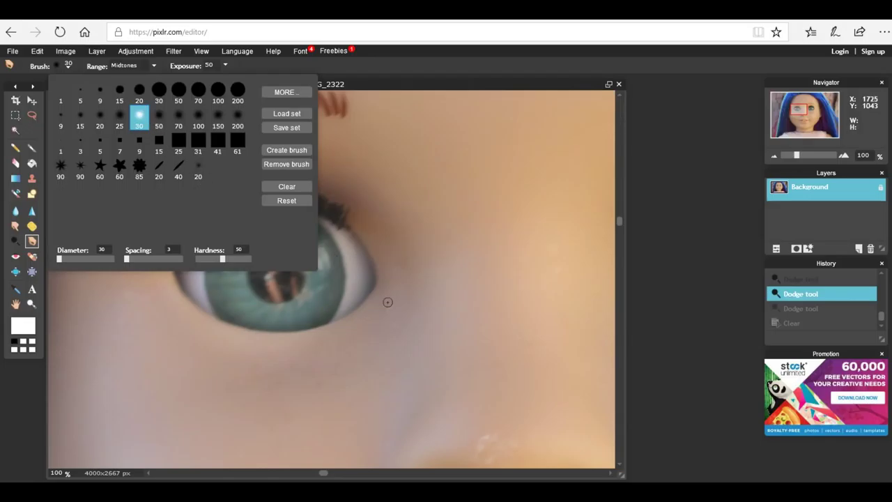
pyautogui.click(343, 265)
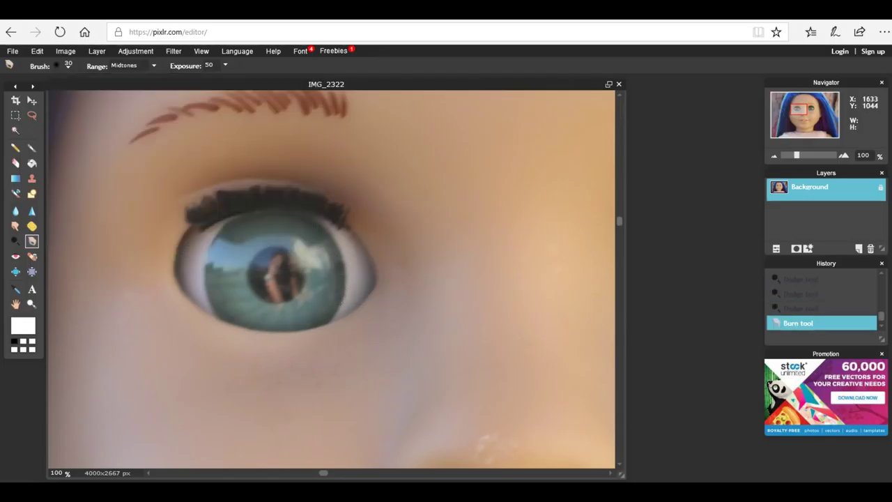
pyautogui.moveTo(325, 316)
pyautogui.mouseDown()
pyautogui.moveTo(332, 234)
pyautogui.moveTo(286, 216)
pyautogui.moveTo(236, 227)
pyautogui.moveTo(216, 255)
pyautogui.moveTo(211, 289)
pyautogui.moveTo(237, 222)
pyautogui.mouseUp()
pyautogui.moveTo(217, 315); pyautogui.dragTo(333, 319)
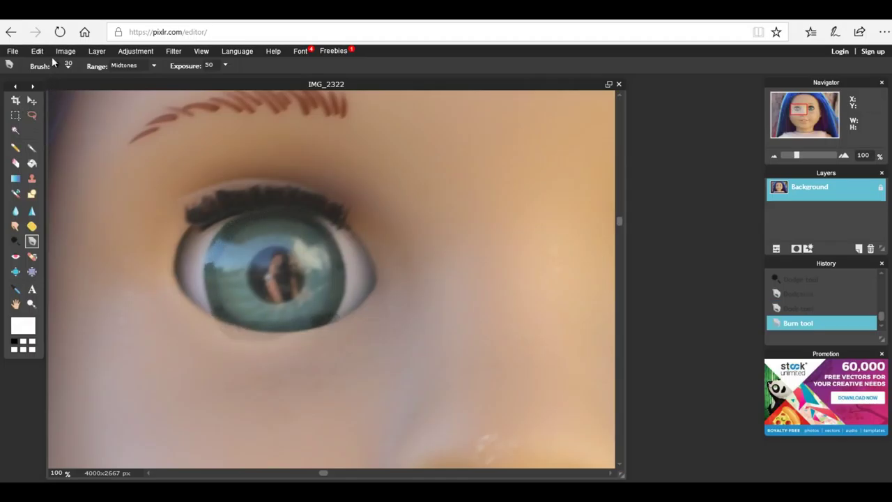
pyautogui.hotkey('ctrl', 'z')
pyautogui.hotkey('ctrl', 'y')
# - Pan to the doll's other eye and burn around the second iris rim
pyautogui.scroll(-5, 418, 280)
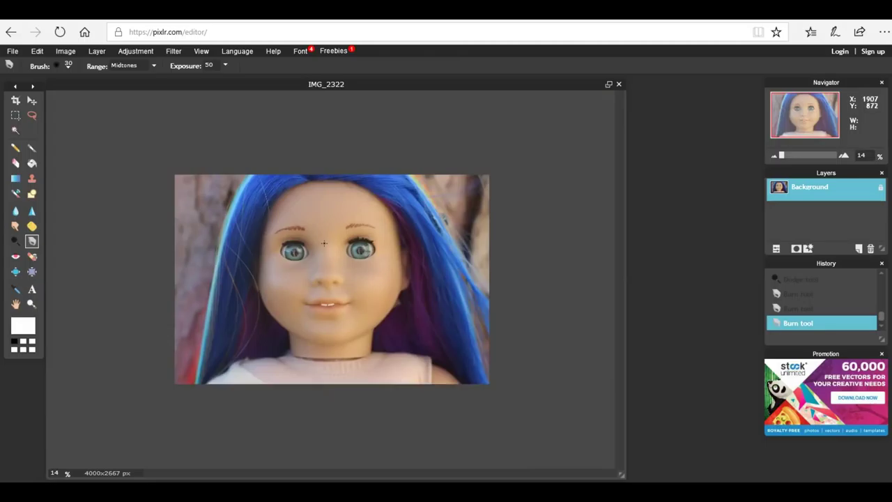
pyautogui.scroll(1, 417, 281)
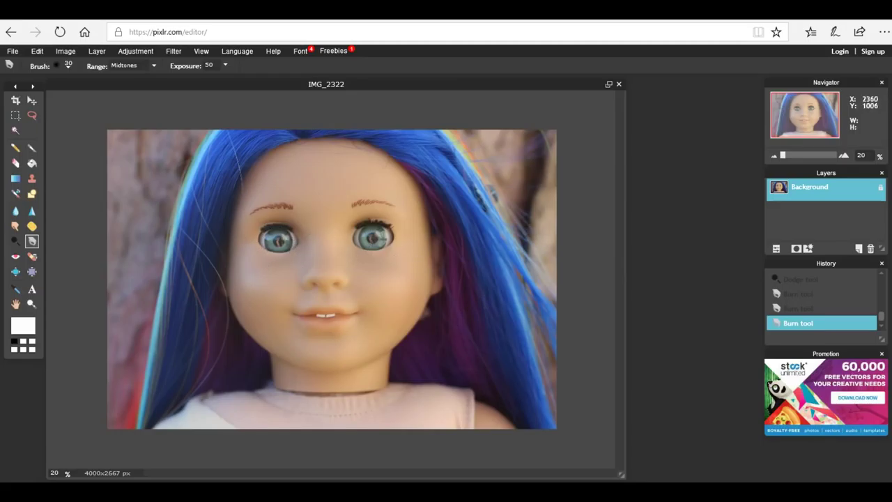
pyautogui.scroll(5, 372, 242)
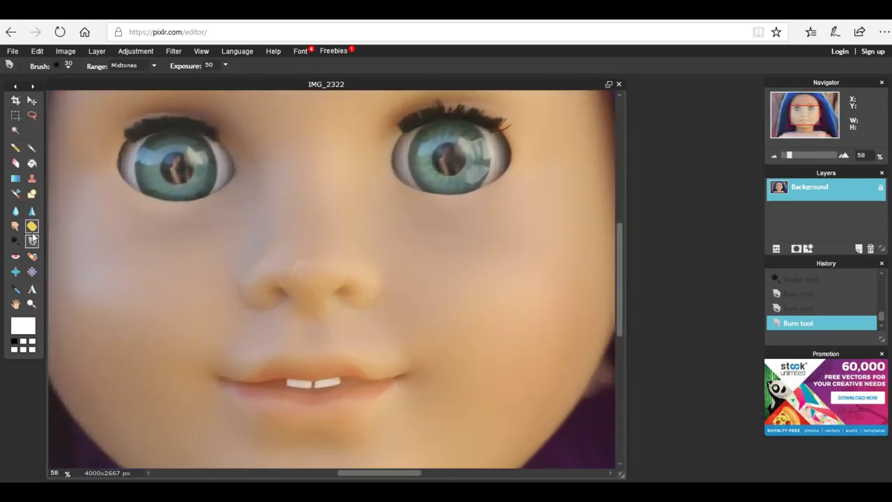
pyautogui.click(15, 304)
pyautogui.moveTo(325, 211); pyautogui.dragTo(321, 235)
pyautogui.scroll(3, 372, 177)
pyautogui.click(31, 240)
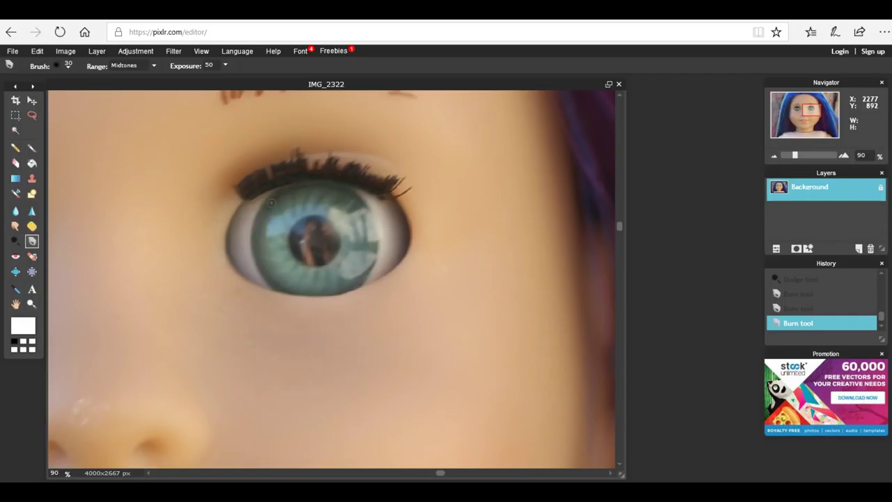
pyautogui.moveTo(271, 202)
pyautogui.mouseDown()
pyautogui.moveTo(277, 280)
pyautogui.moveTo(381, 259)
pyautogui.moveTo(273, 193)
pyautogui.mouseUp()
# - Zoom out to view the whole doll
pyautogui.click(15, 303)
pyautogui.rightClick(202, 304)
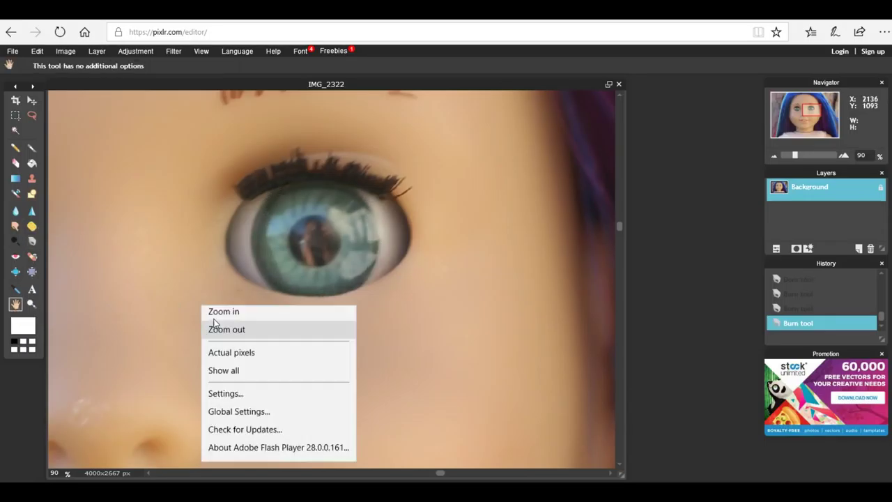
pyautogui.click(214, 329)
pyautogui.scroll(-5, 553, 292)
pyautogui.scroll(2, 553, 291)
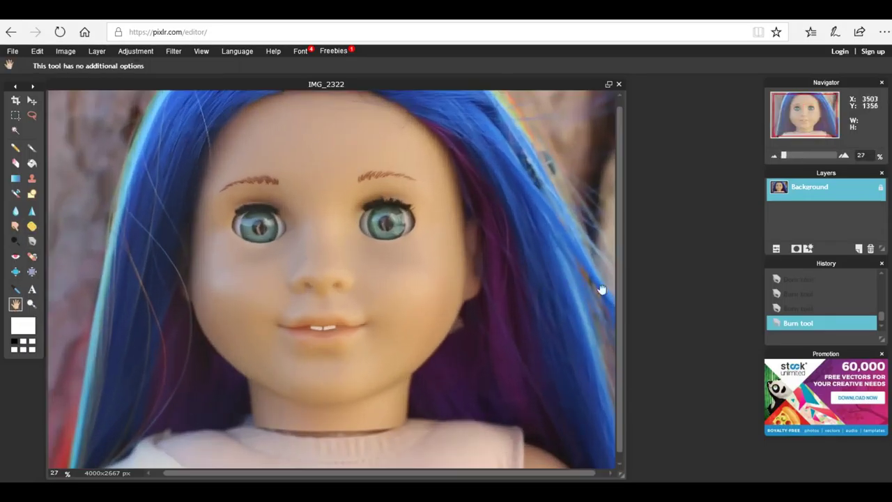
pyautogui.scroll(5, 867, 319)
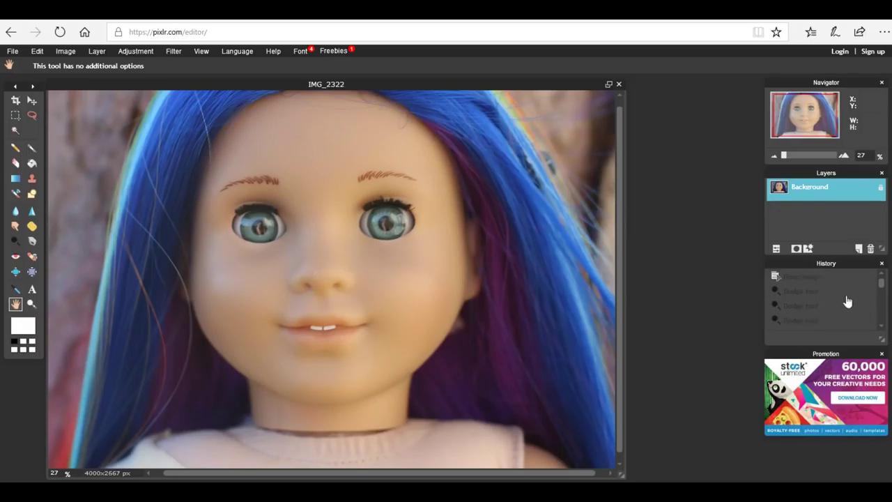
# - Compare against 'Open image' in History, then restore the last Burn tool state
pyautogui.click(831, 279)
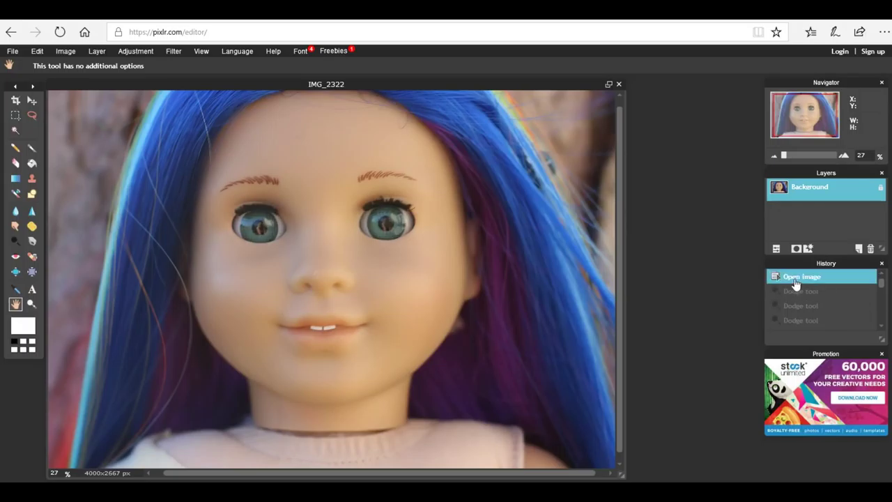
pyautogui.scroll(-5, 806, 312)
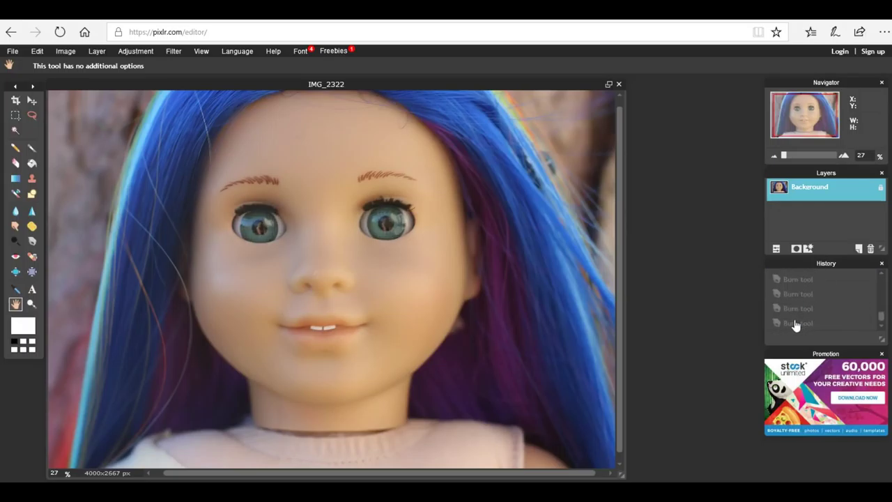
pyautogui.click(798, 323)
pyautogui.scroll(-2, 432, 264)
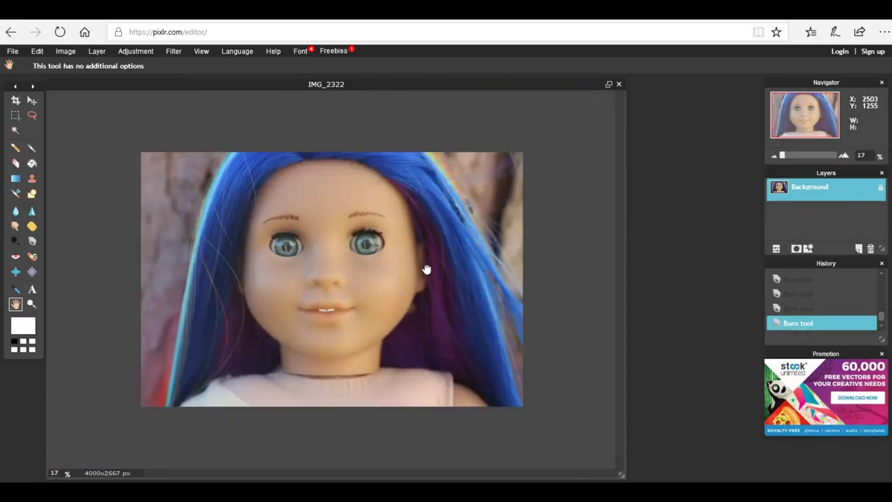
pyautogui.scroll(1, 425, 269)
# - Save the image as JPEG lennon2.jpg at quality 80
pyautogui.click(13, 51)
pyautogui.click(42, 114)
pyautogui.click(600, 349)
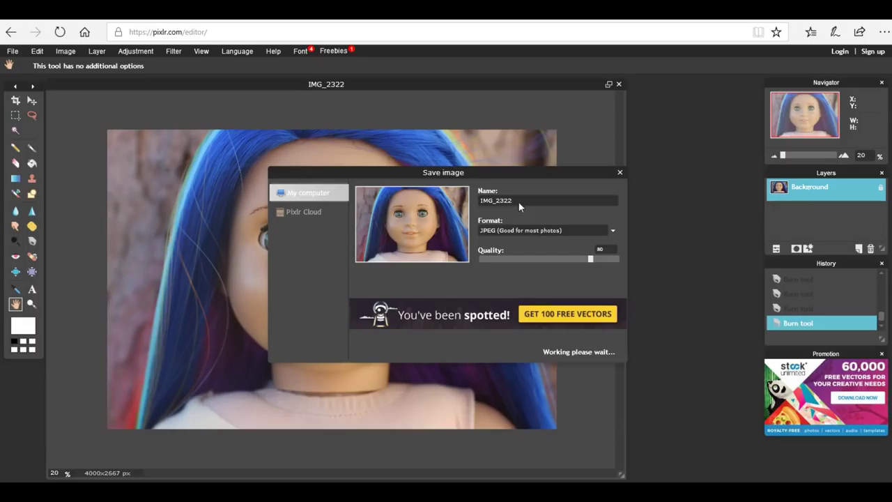
pyautogui.click(352, 254)
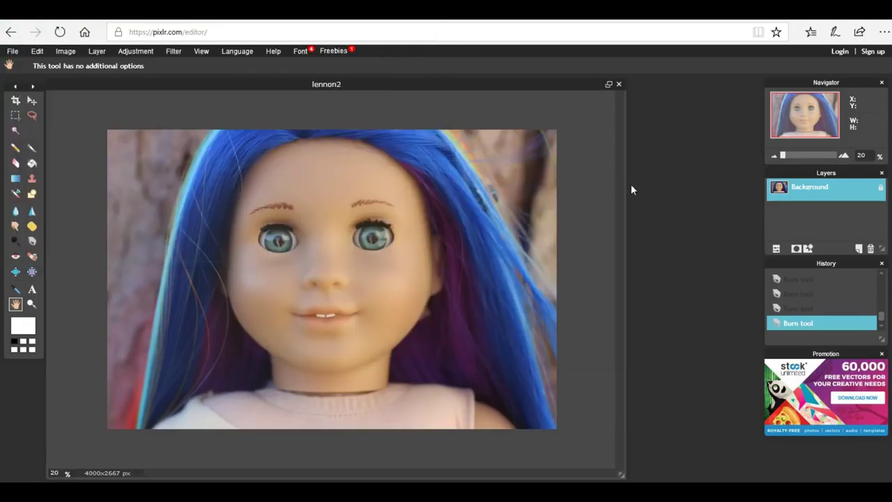